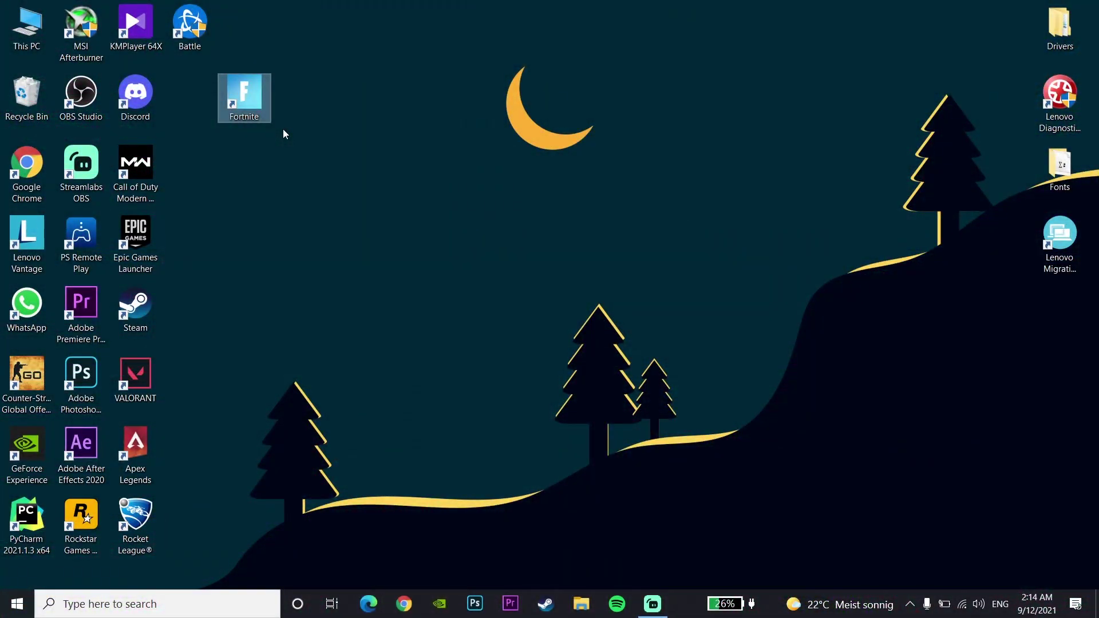
Step: Open This PC and browse Disk Drive (D:) into Games > Epic Games
left_click(271, 139)
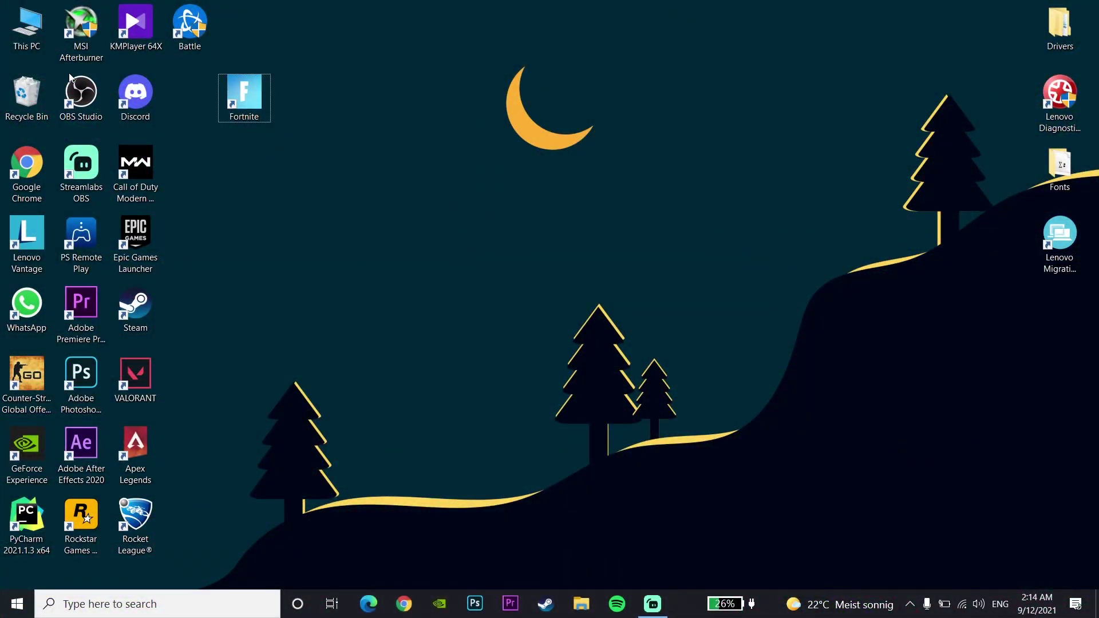
left_click(26, 37)
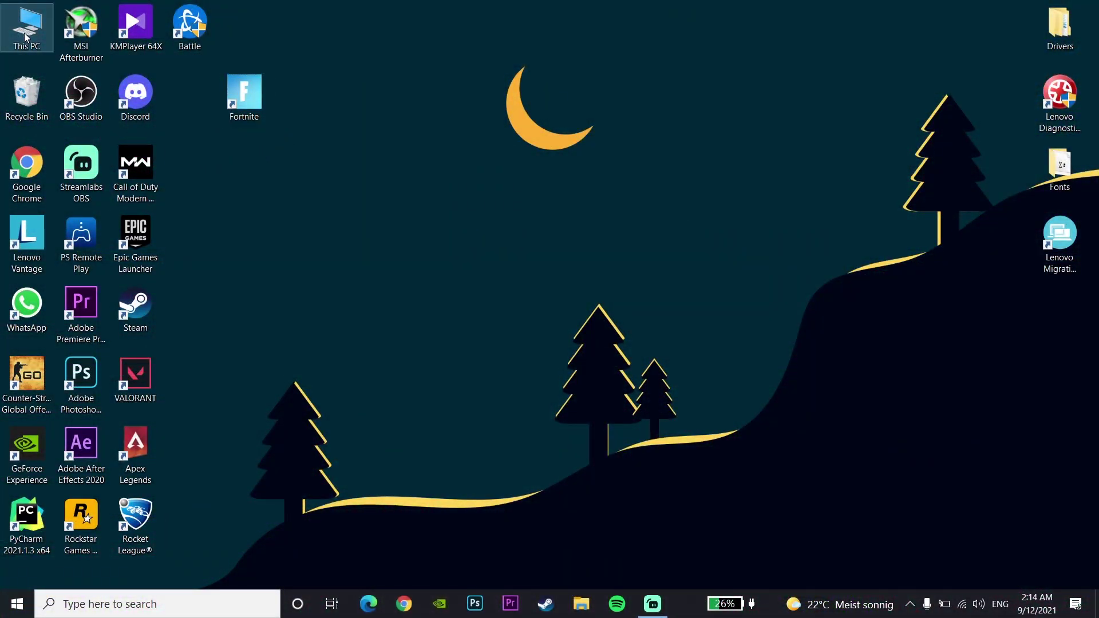
double_click(25, 37)
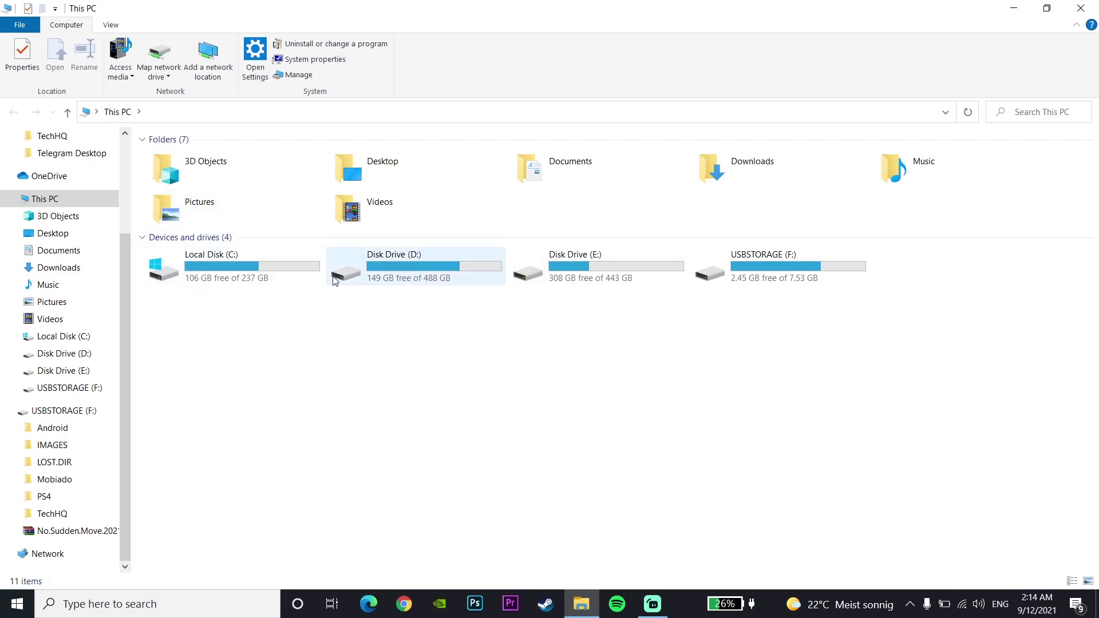
double_click(402, 287)
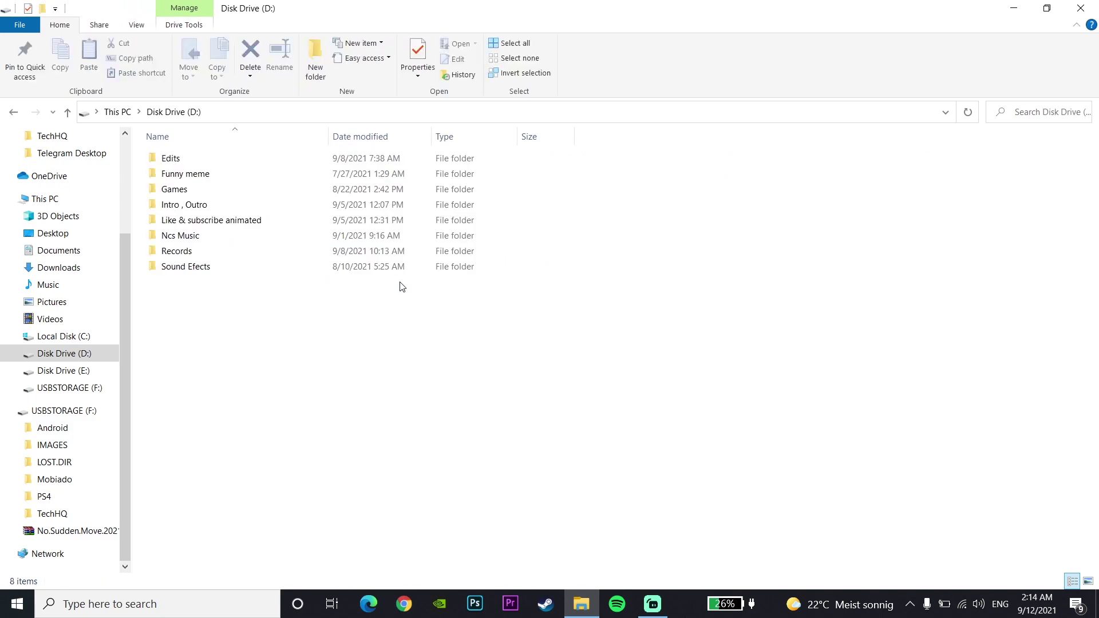
double_click(306, 190)
left_click(285, 180)
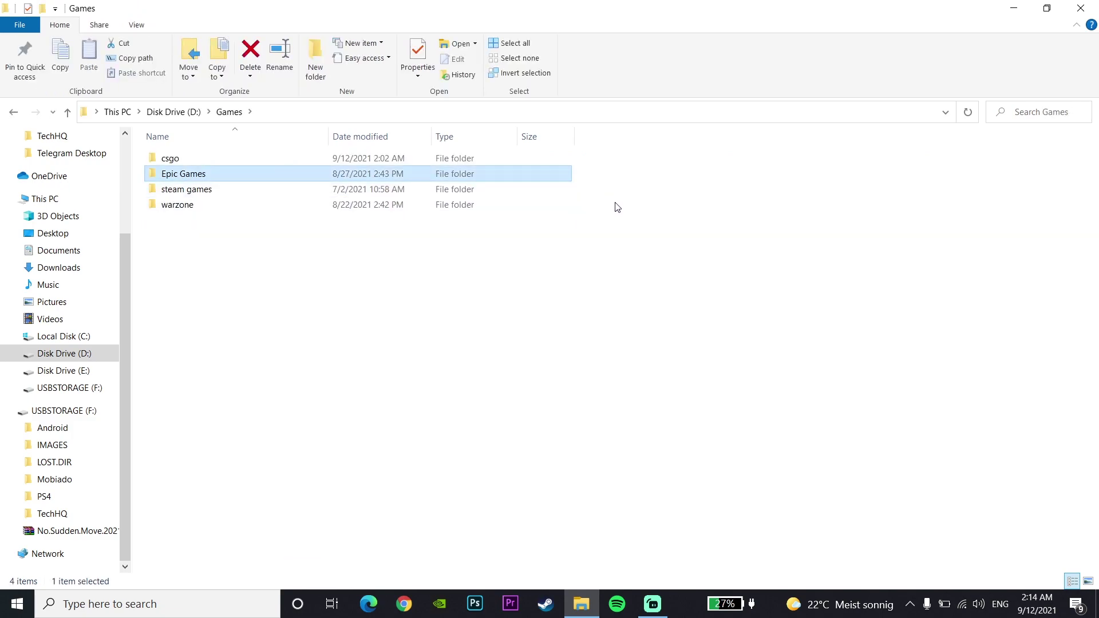
double_click(231, 176)
Step: Go through Fortnite > FortniteGame > Binaries into the Win64 folder
left_click(221, 176)
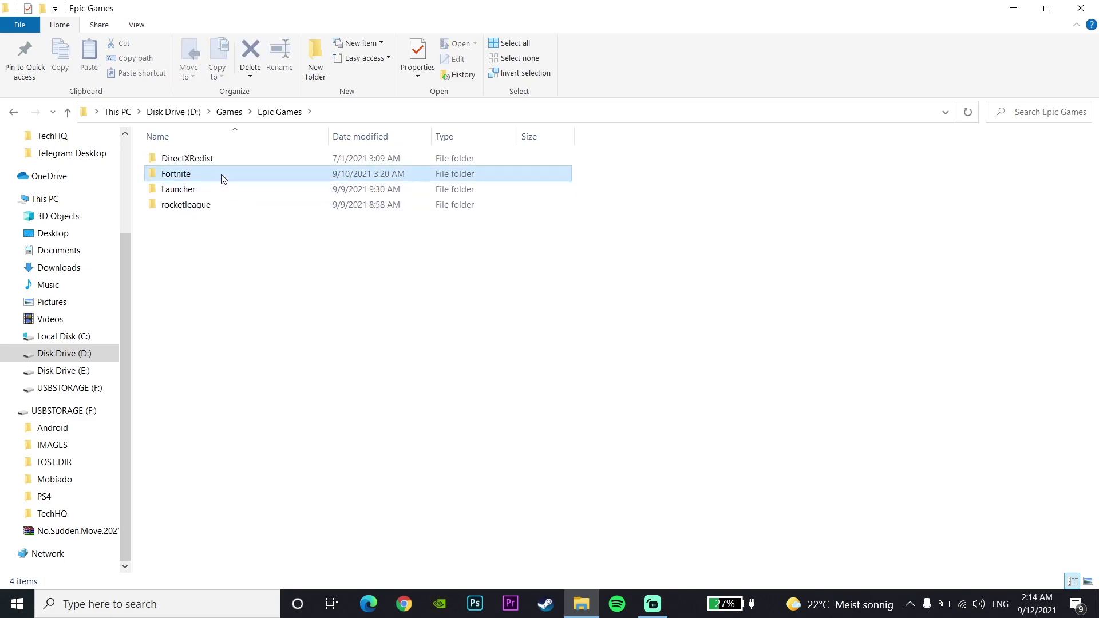
mouse_move(166, 178)
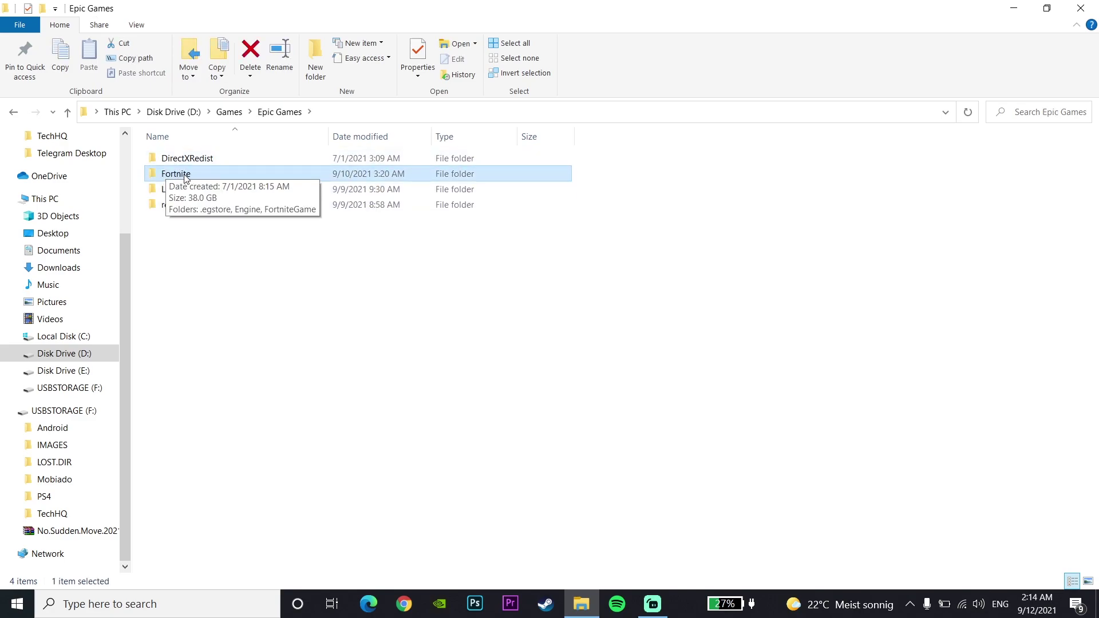
double_click(185, 179)
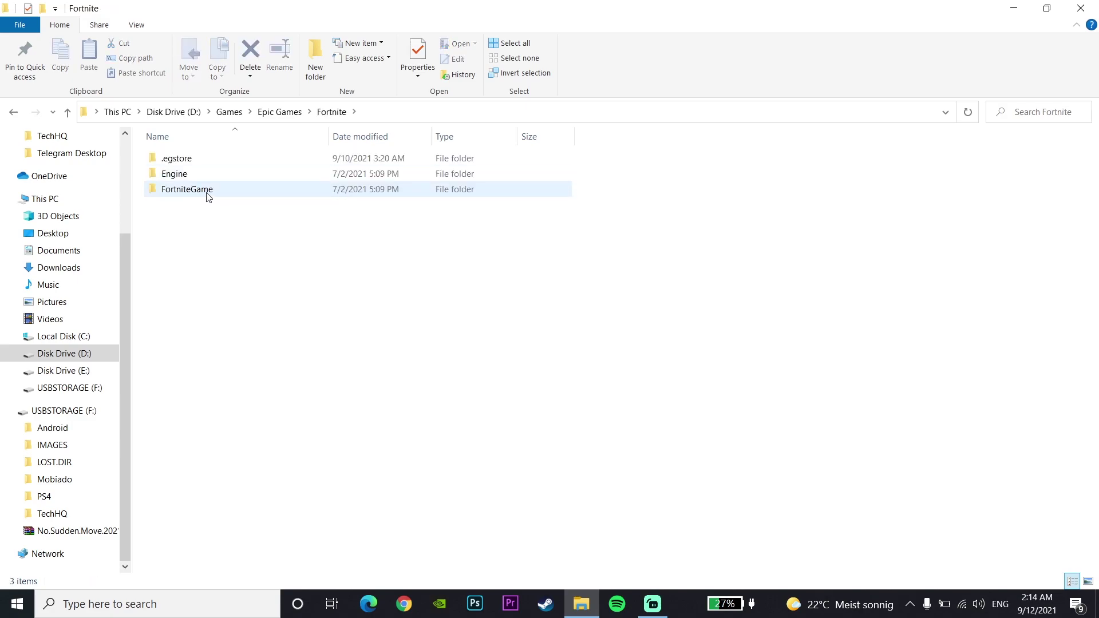
double_click(203, 194)
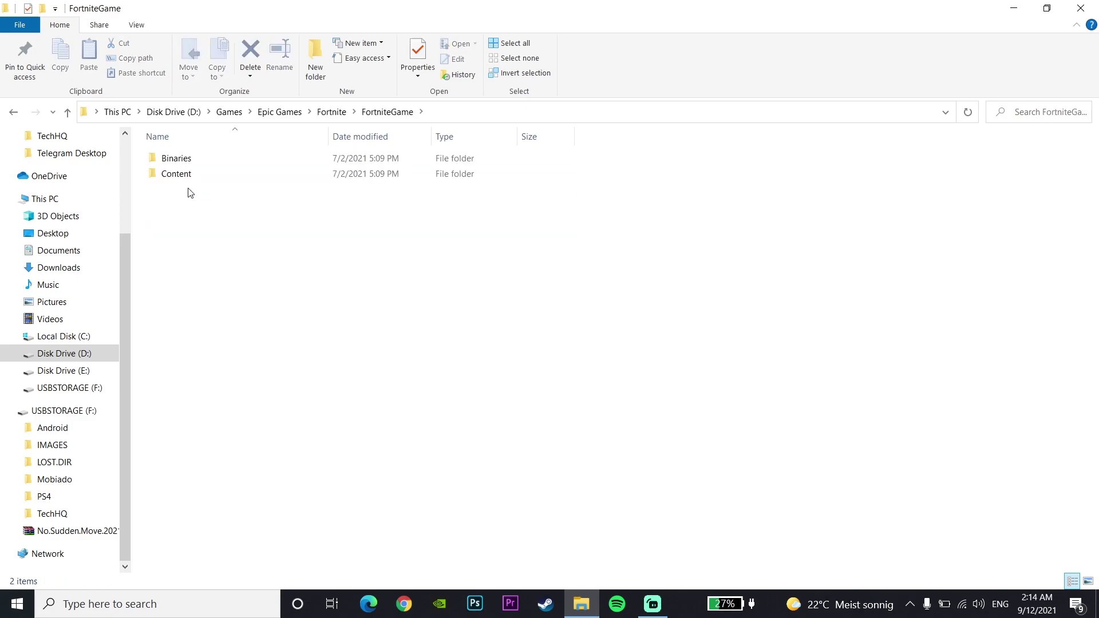
double_click(198, 163)
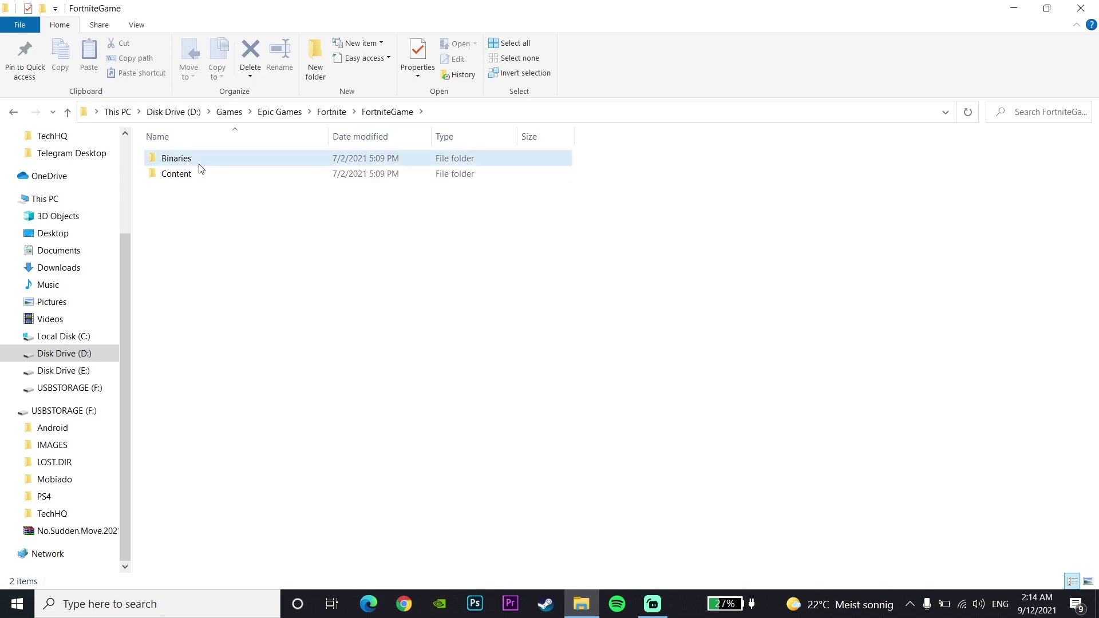
left_click(197, 173)
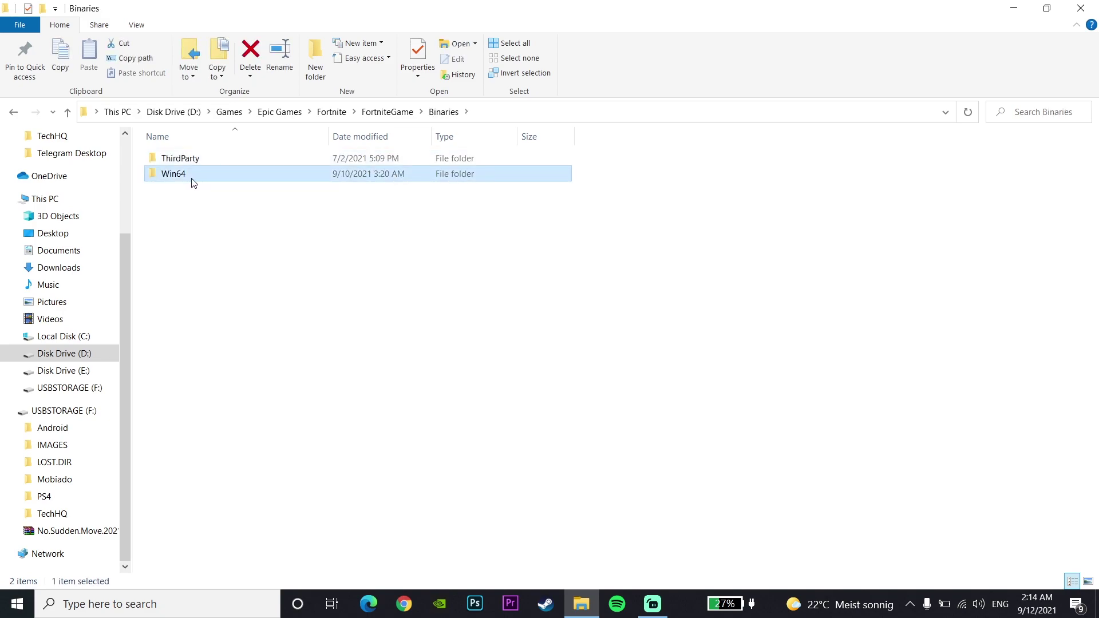
double_click(193, 179)
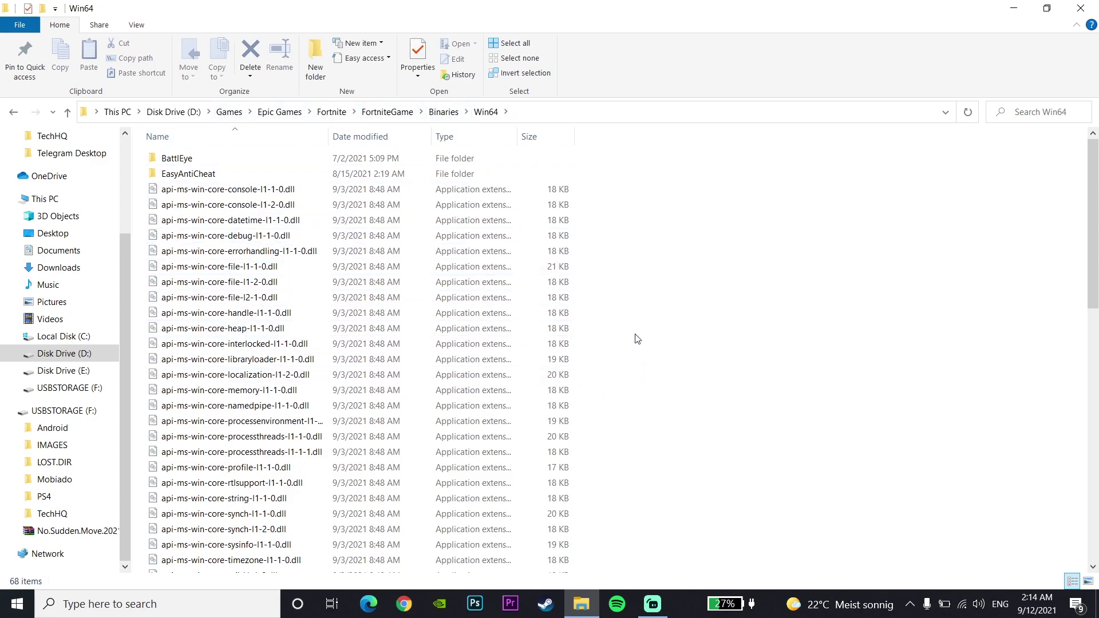
Step: Scroll down the Win64 list to the three FortniteClient-Win64-Shipping executables and select them
scroll(638, 339, "down", 13)
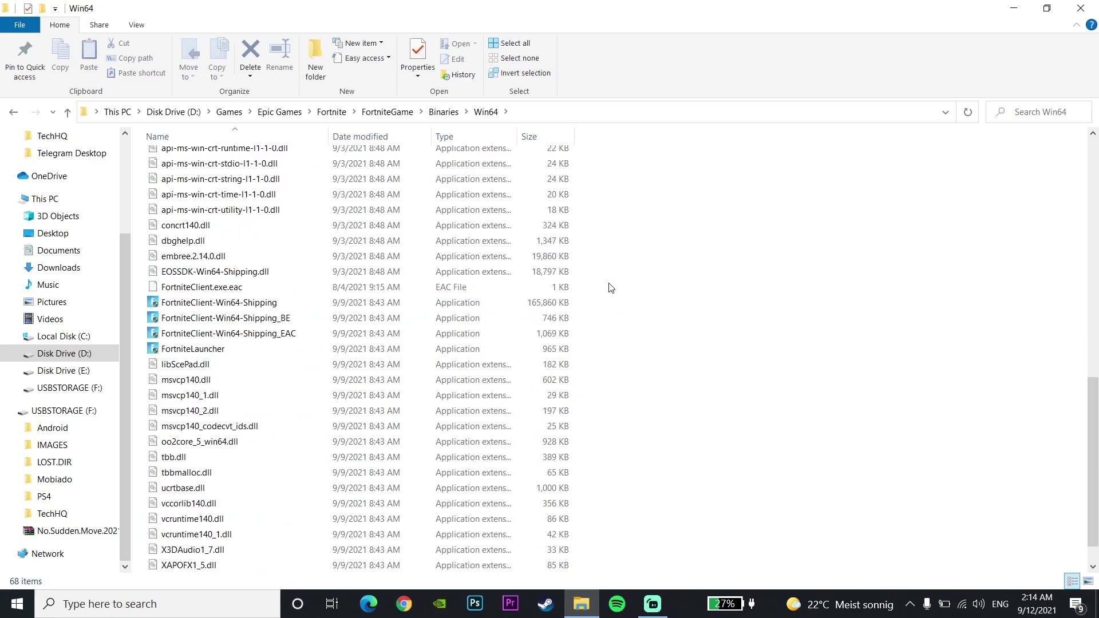
left_click_drag(605, 299, 562, 331)
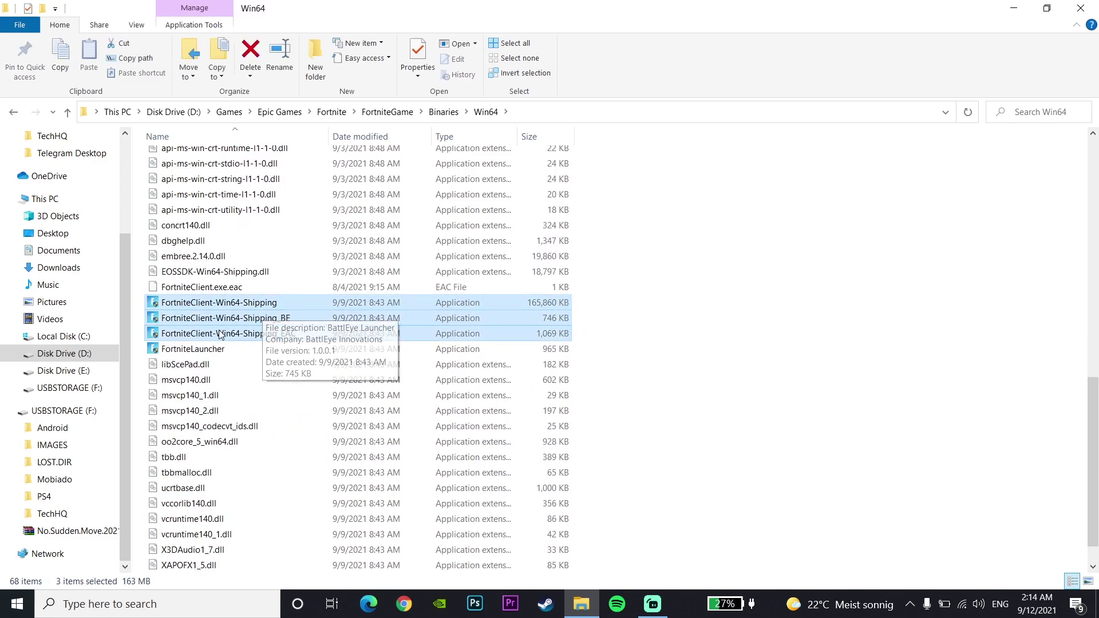
left_click(586, 322)
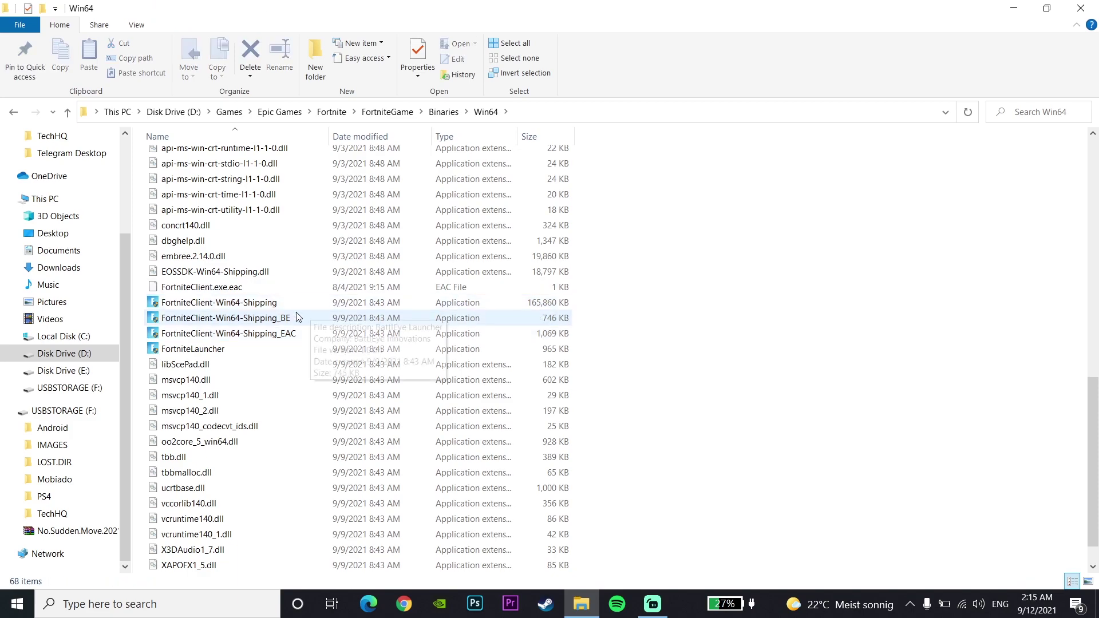
Step: Tick 'Run this program as an administrator' in FortniteClient-Win64-Shipping's Compatibility properties and apply it
left_click(273, 303)
right_click(273, 302)
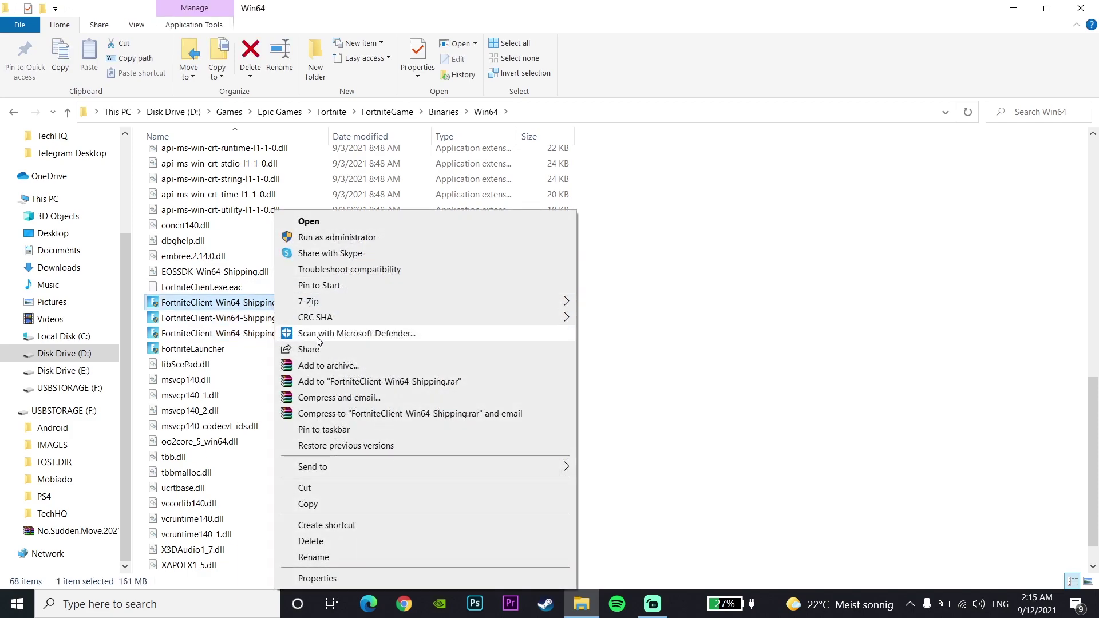
left_click(374, 579)
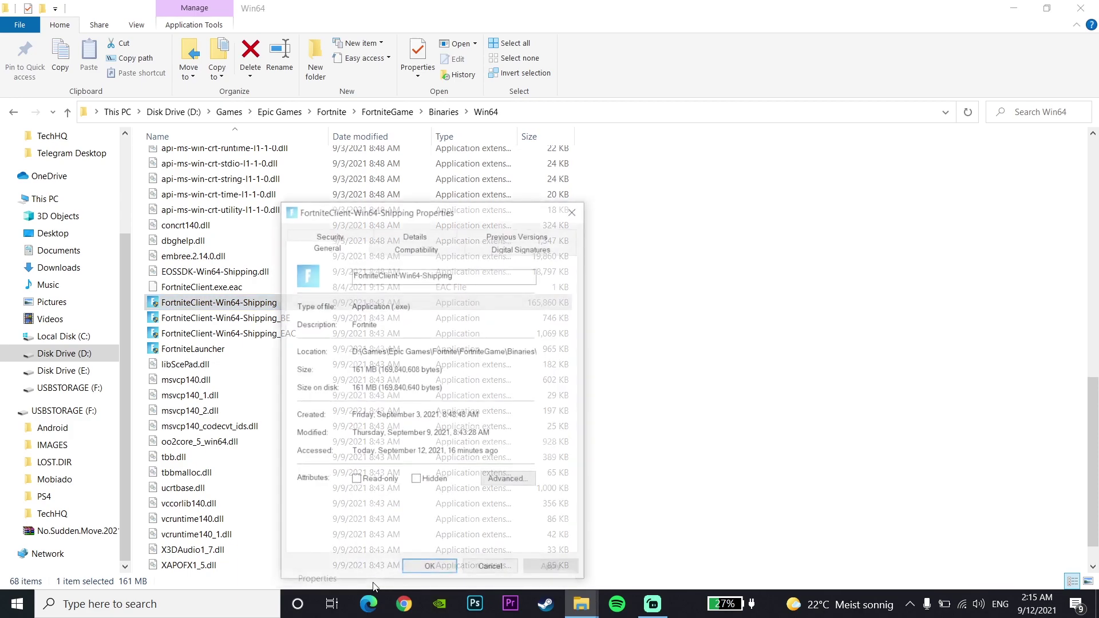
left_click(417, 248)
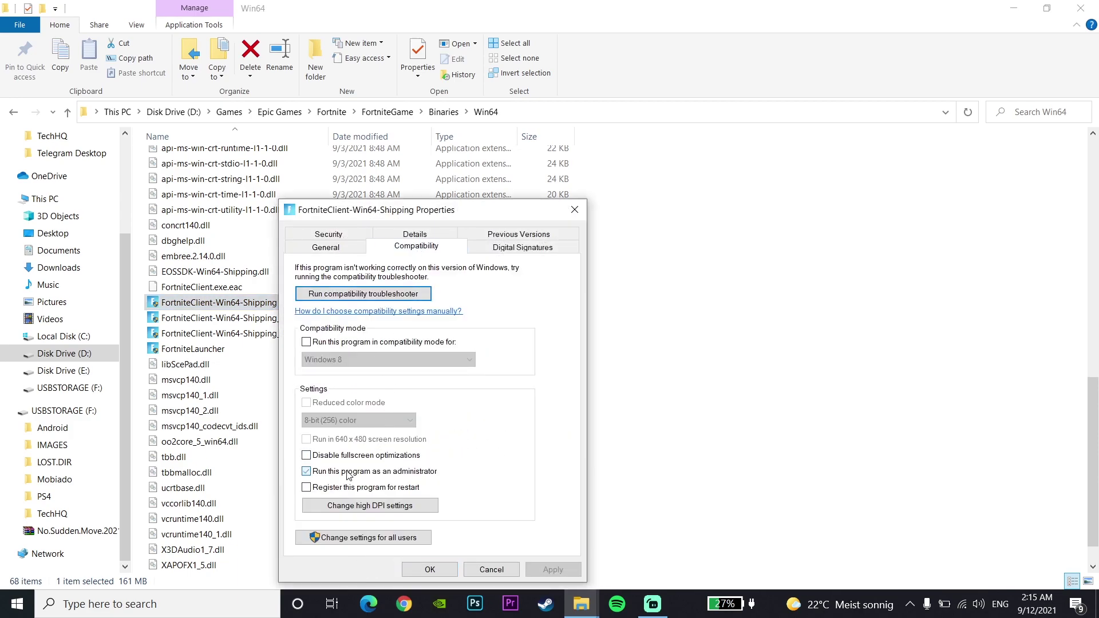
left_click(307, 472)
left_click(554, 570)
left_click(435, 567)
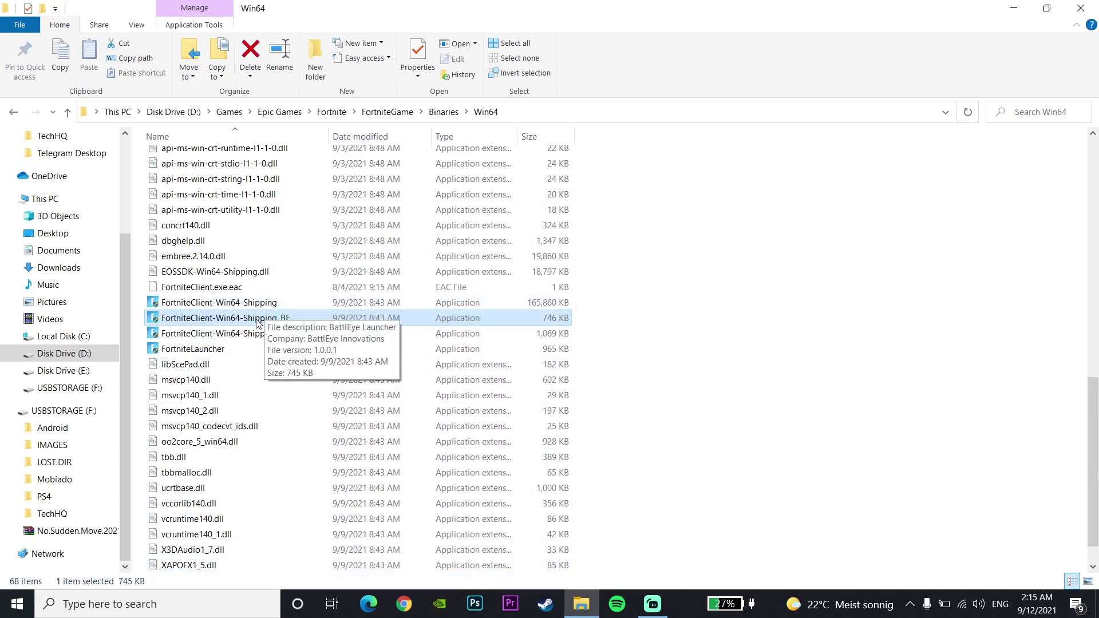
Step: Set FortniteClient-Win64-Shipping_BE to run as an administrator in its Compatibility properties
right_click(257, 322)
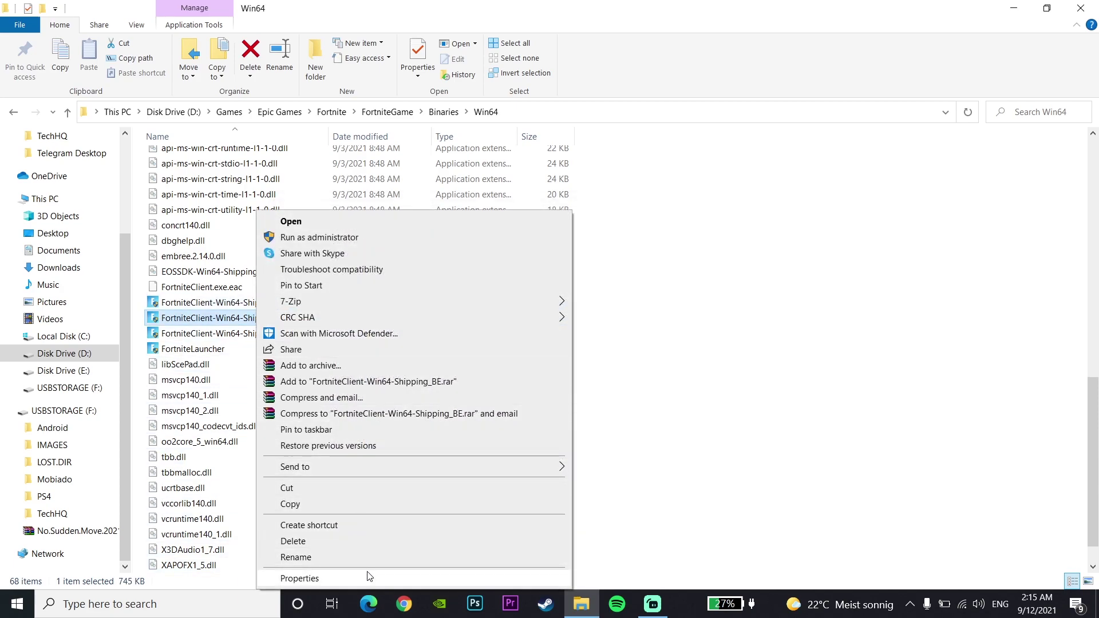
left_click(367, 577)
left_click(398, 248)
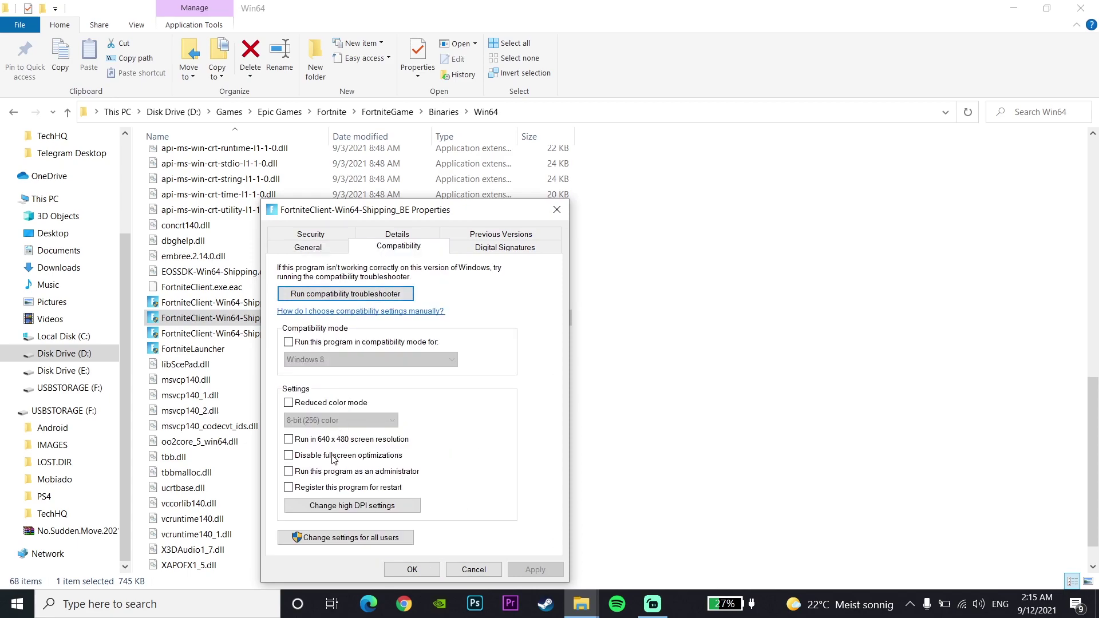
left_click(311, 478)
left_click(413, 570)
Step: Clear the file selection and return to the top of the Win64 folder at EasyAntiCheat
left_click_drag(286, 338, 277, 303)
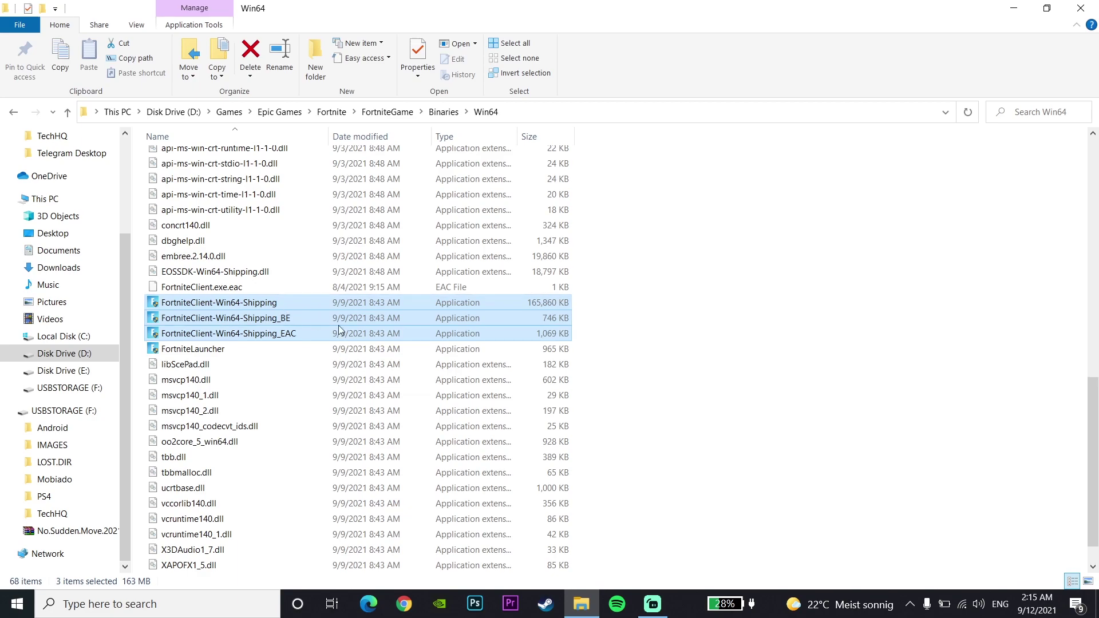
left_click(612, 329)
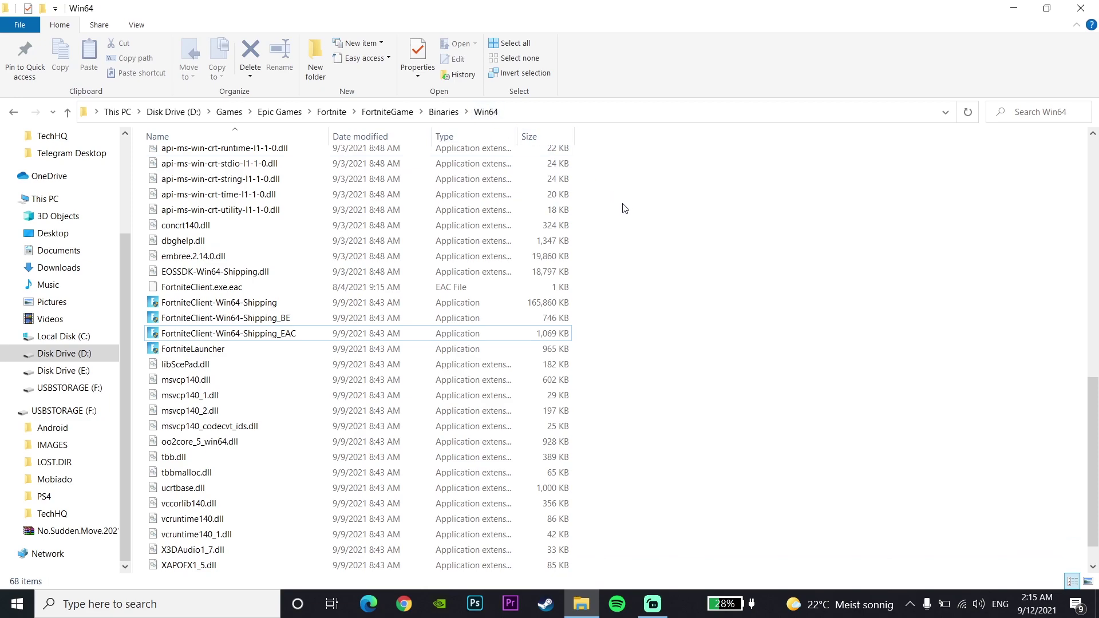
scroll(621, 207, "up", 11)
scroll(619, 206, "up", 3)
key("Up")
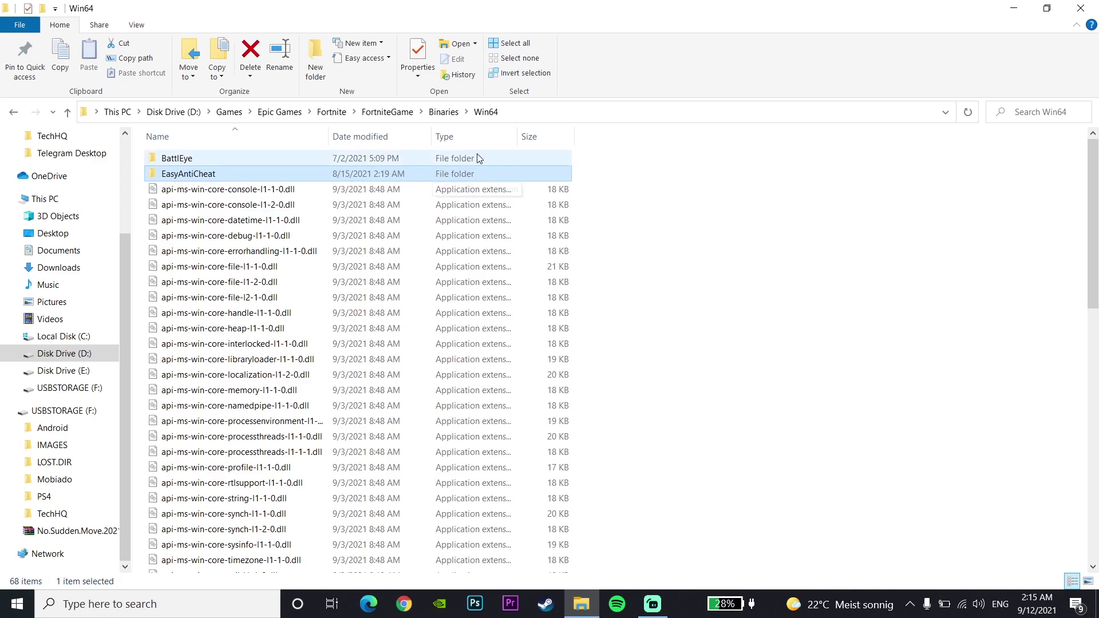
Step: Run EasyAntiCheat_Setup as administrator from the EasyAntiCheat folder and choose Repair Service
double_click(344, 175)
left_click(329, 223)
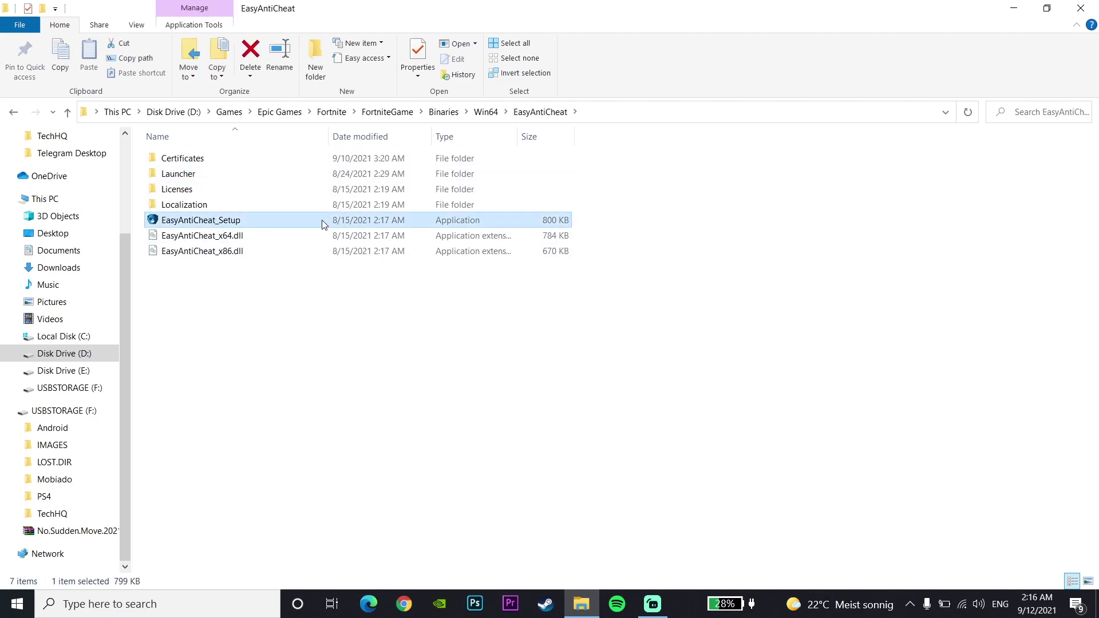
right_click(248, 225)
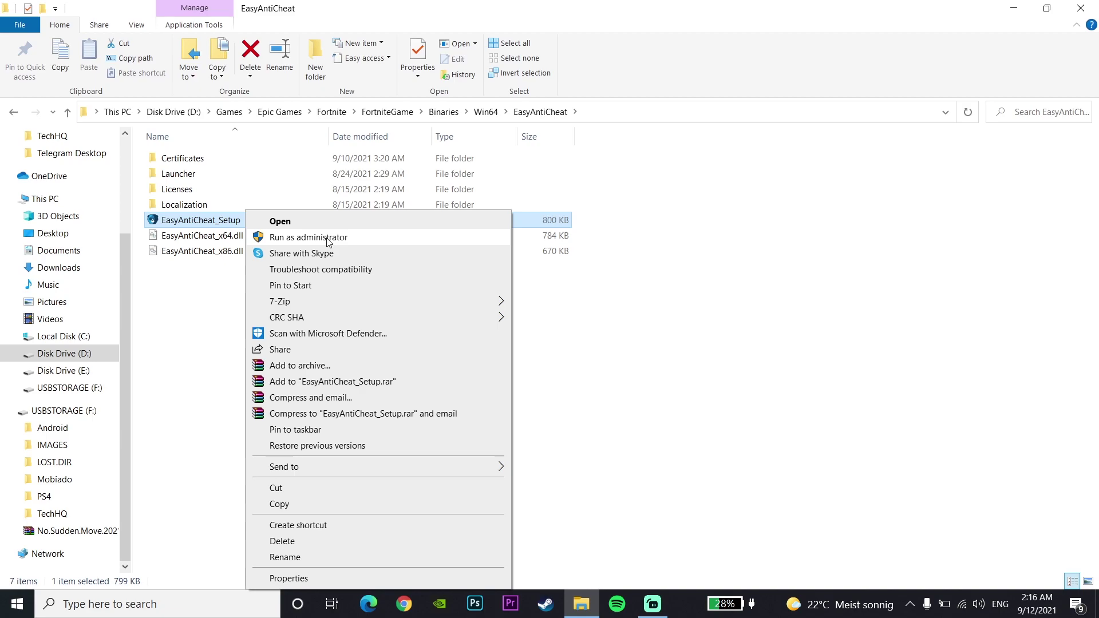
left_click(302, 239)
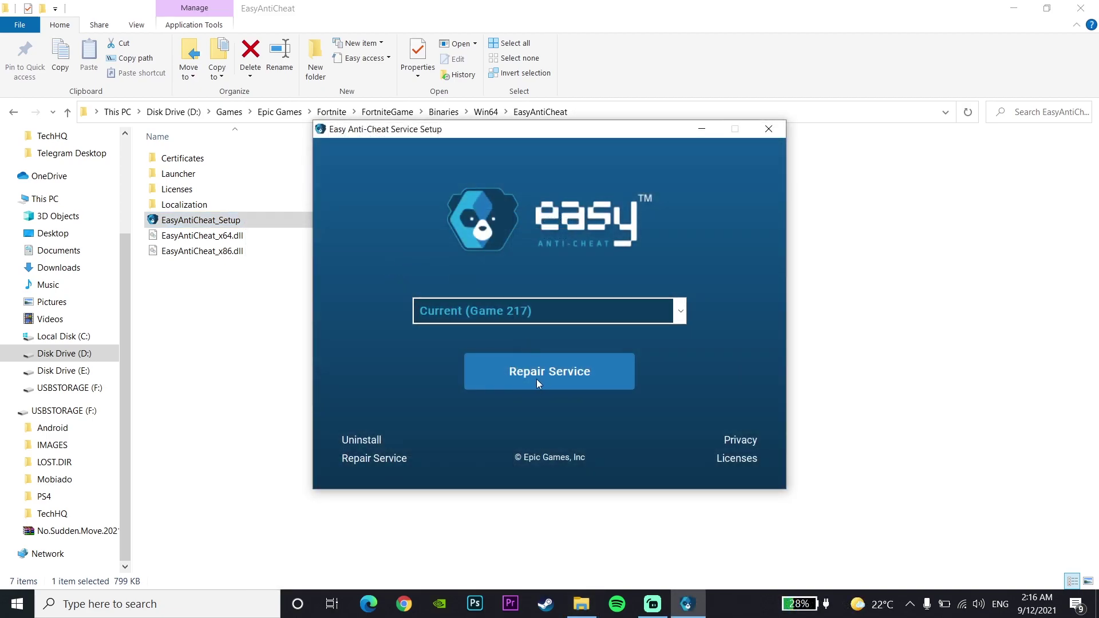
left_click(486, 372)
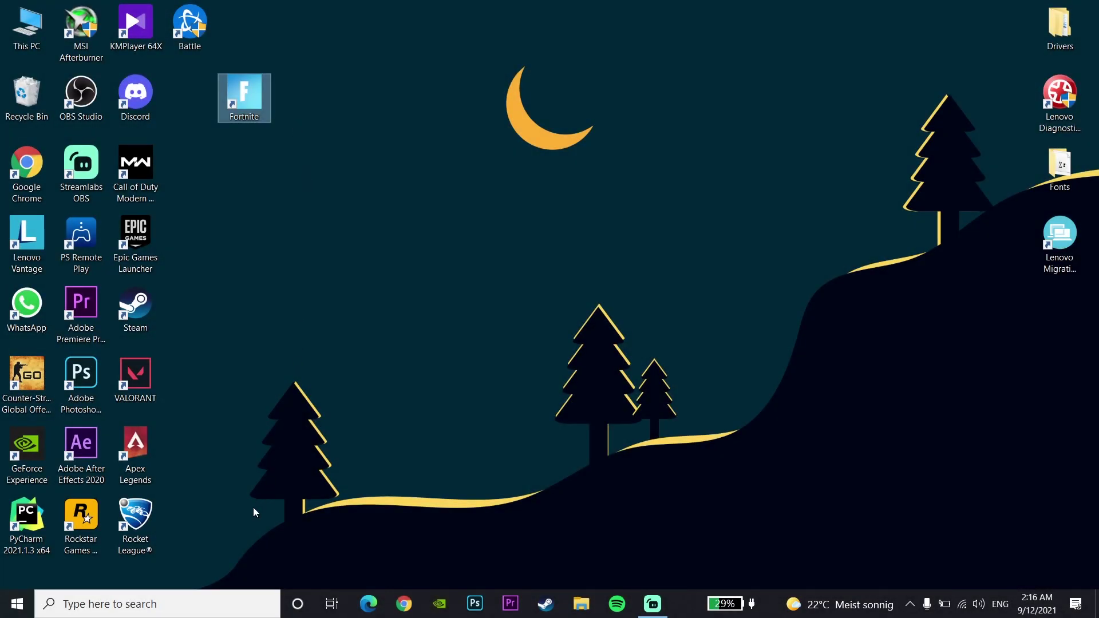
Step: Search for cmd and launch Command Prompt as administrator
left_click(202, 604)
type("cmd")
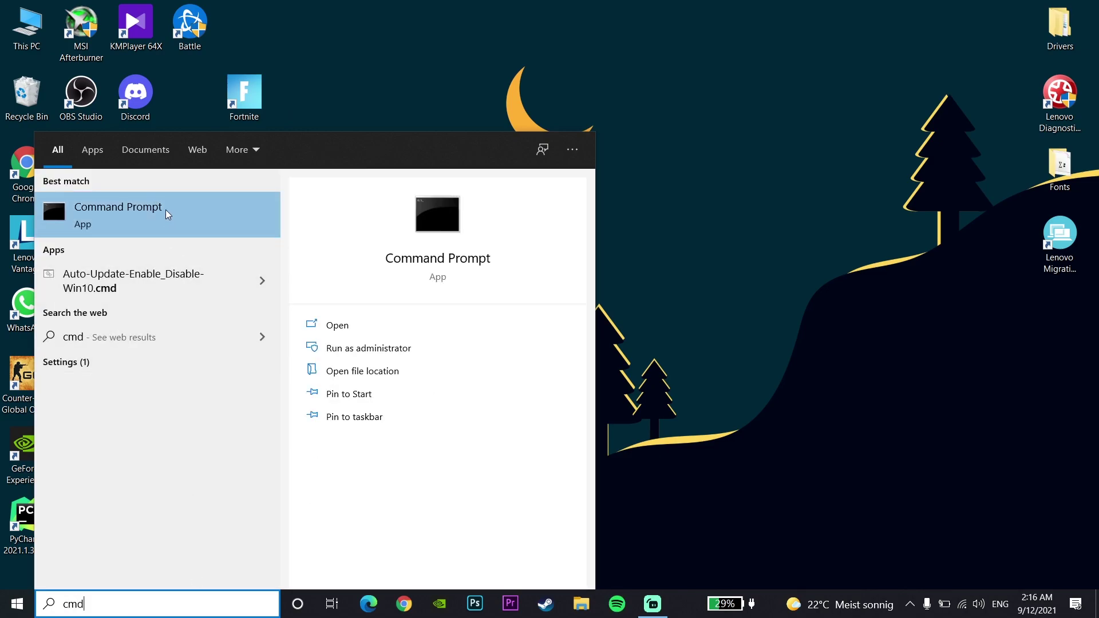
right_click(167, 213)
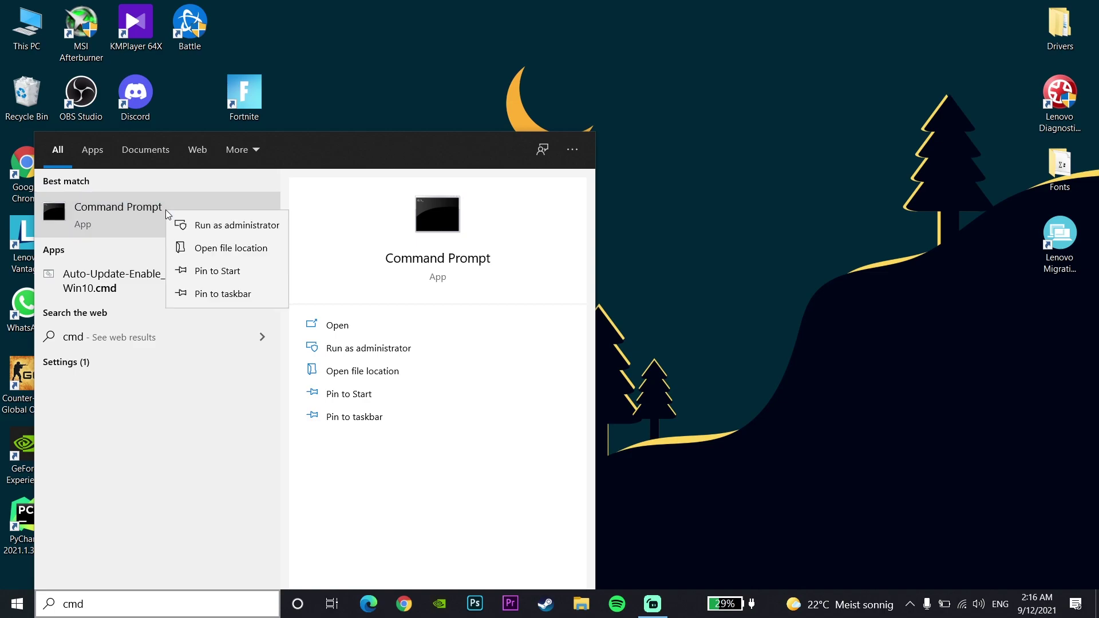
left_click(232, 225)
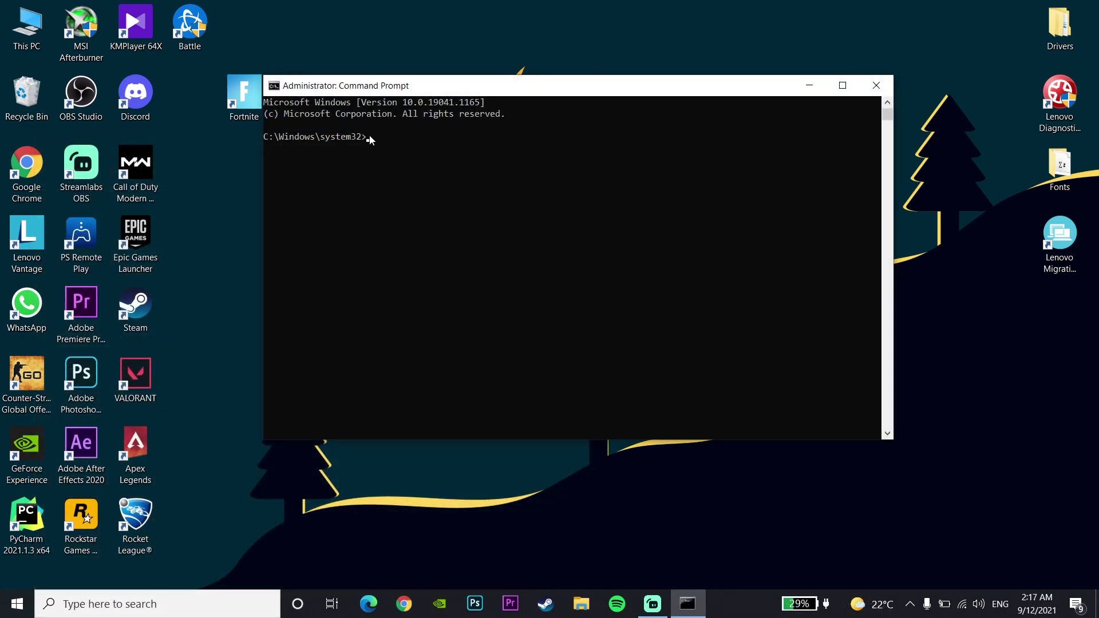
Step: Type 'sfc /scannow' at the C:\Windows\system32 prompt
type("sfc /scannow")
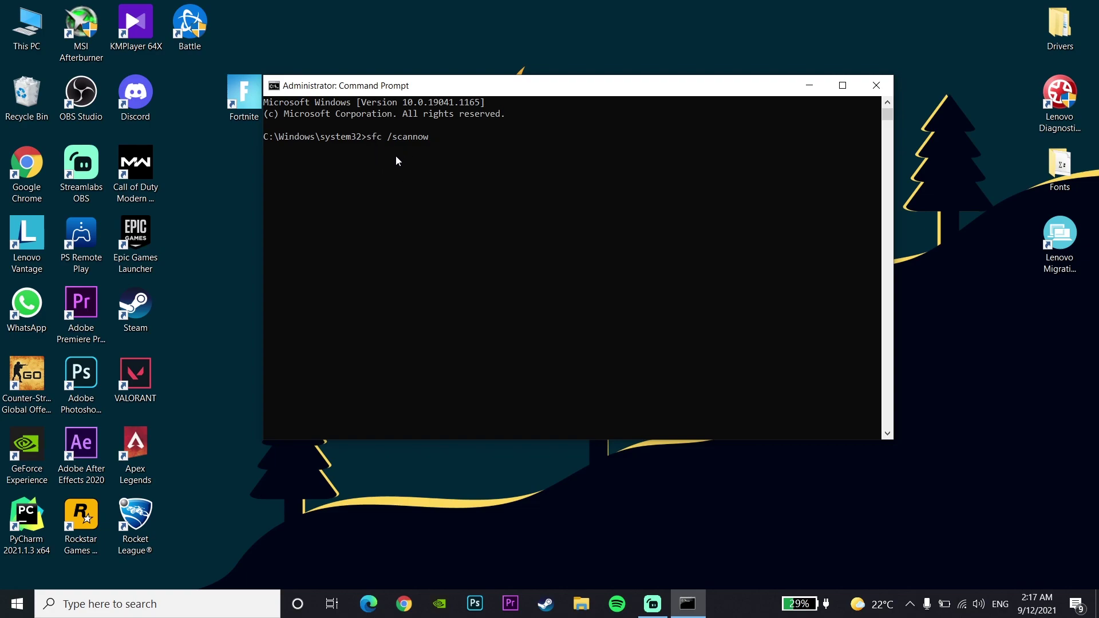